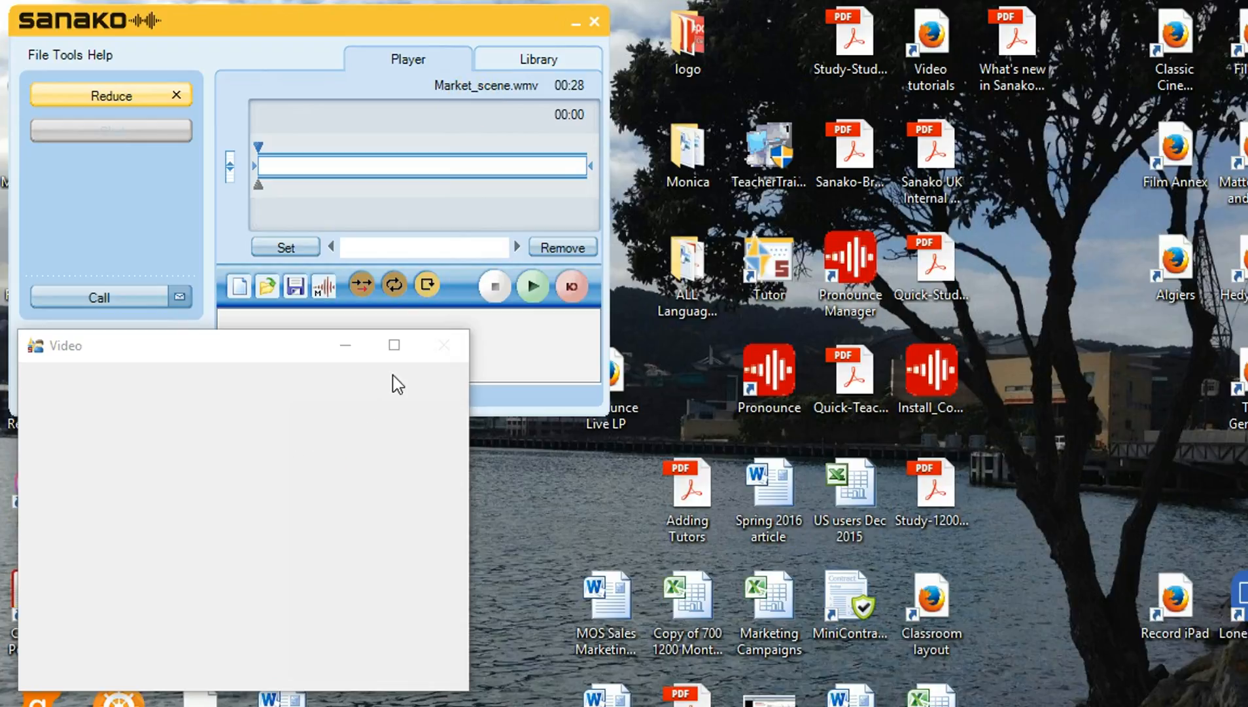
Open the subtitle editor for the Market_scene.wmv video
{"action": "left_click", "coordinate": [500, 166]}
{"action": "left_click", "coordinate": [533, 288]}
{"action": "left_click", "coordinate": [323, 291]}
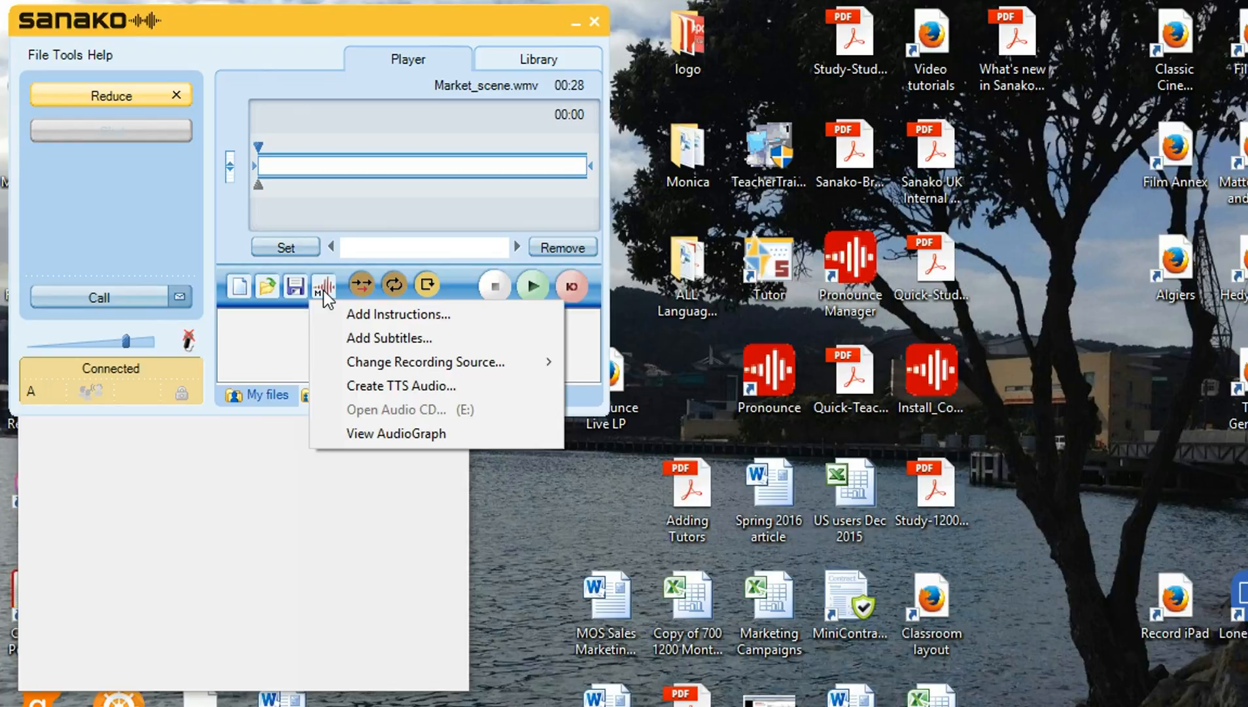
{"action": "left_click", "coordinate": [358, 339]}
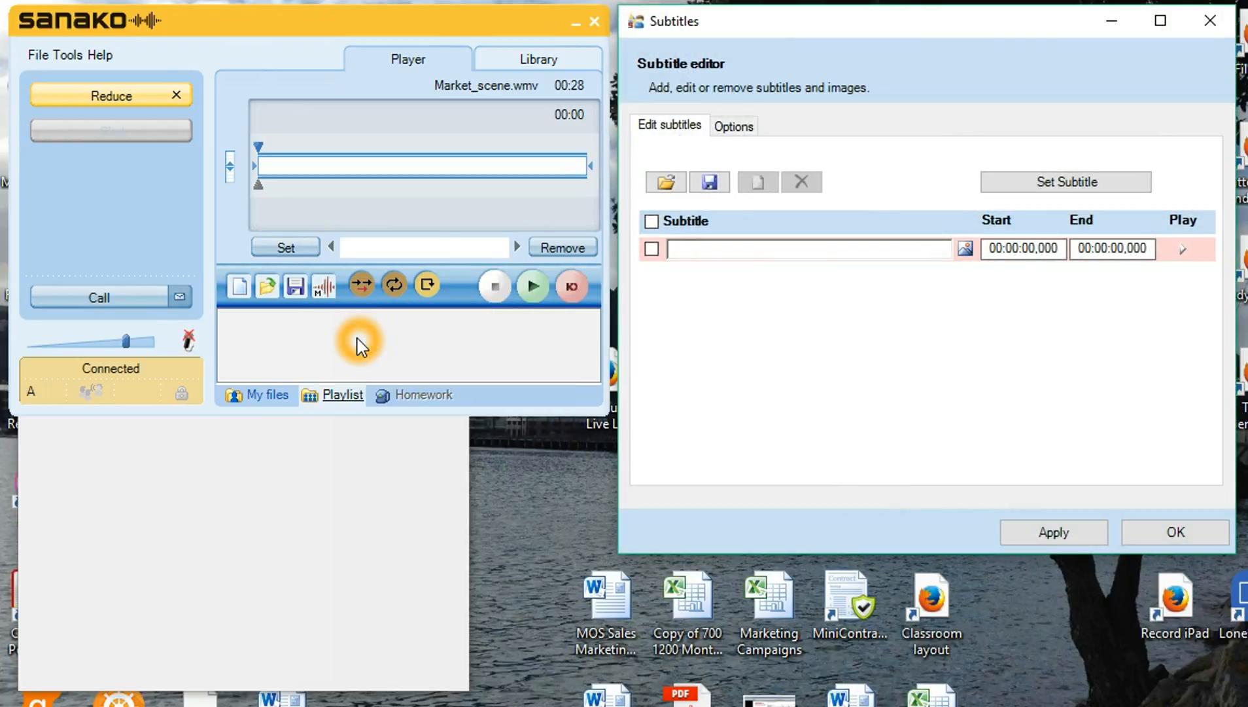
{"action": "left_click", "coordinate": [874, 409]}
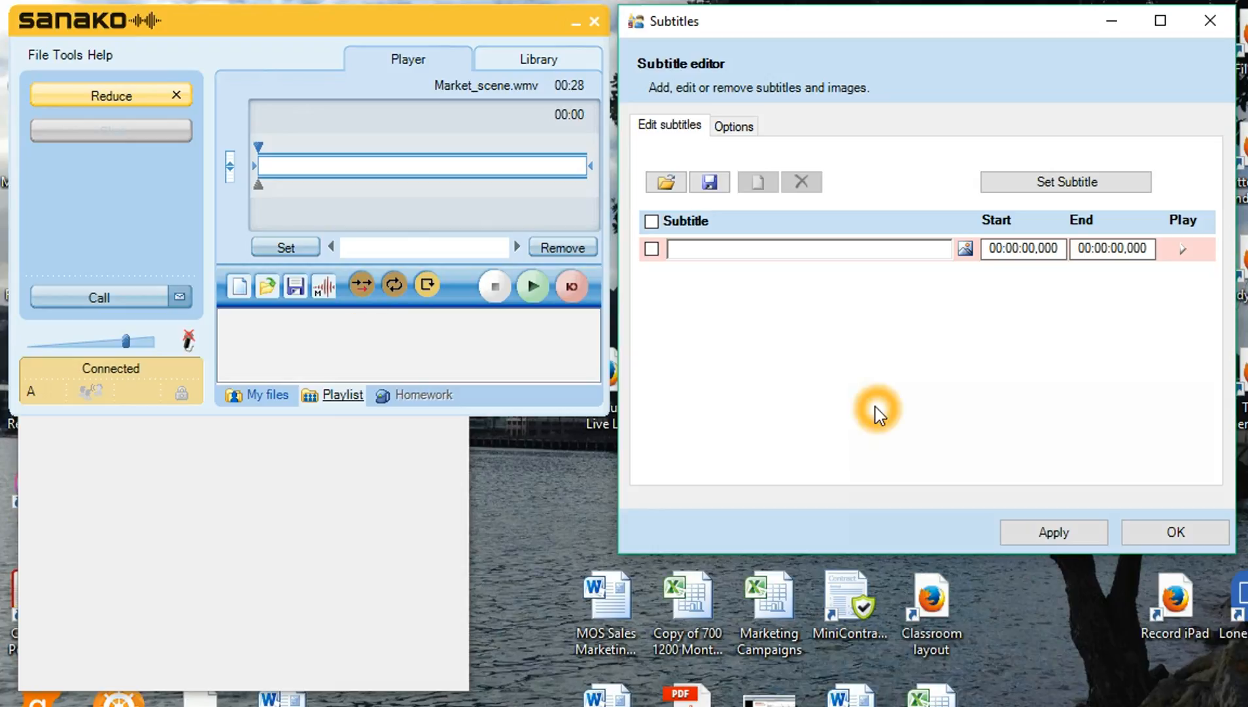
Enter three subtitle lines: "THis video was made in Sicily", "It shows a market scene" and "The men are selling fish"
{"action": "left_click", "coordinate": [828, 249]}
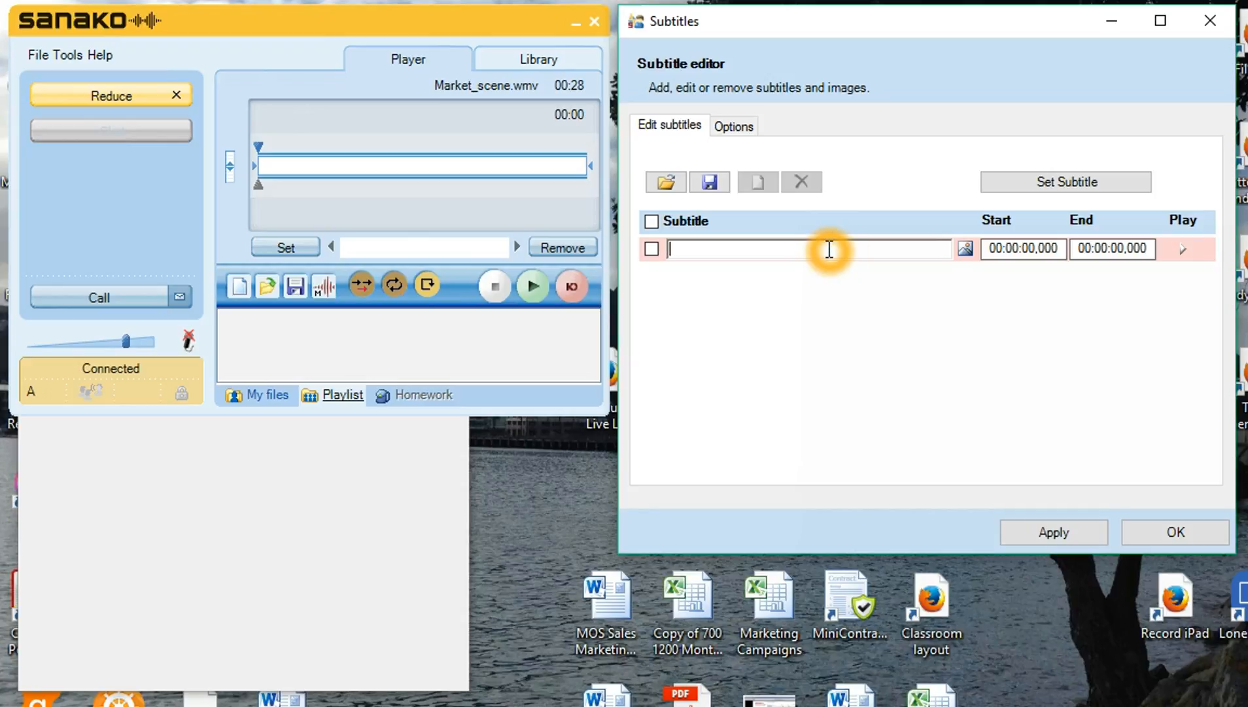
{"action": "type", "text": "THis video was made in Sicily"}
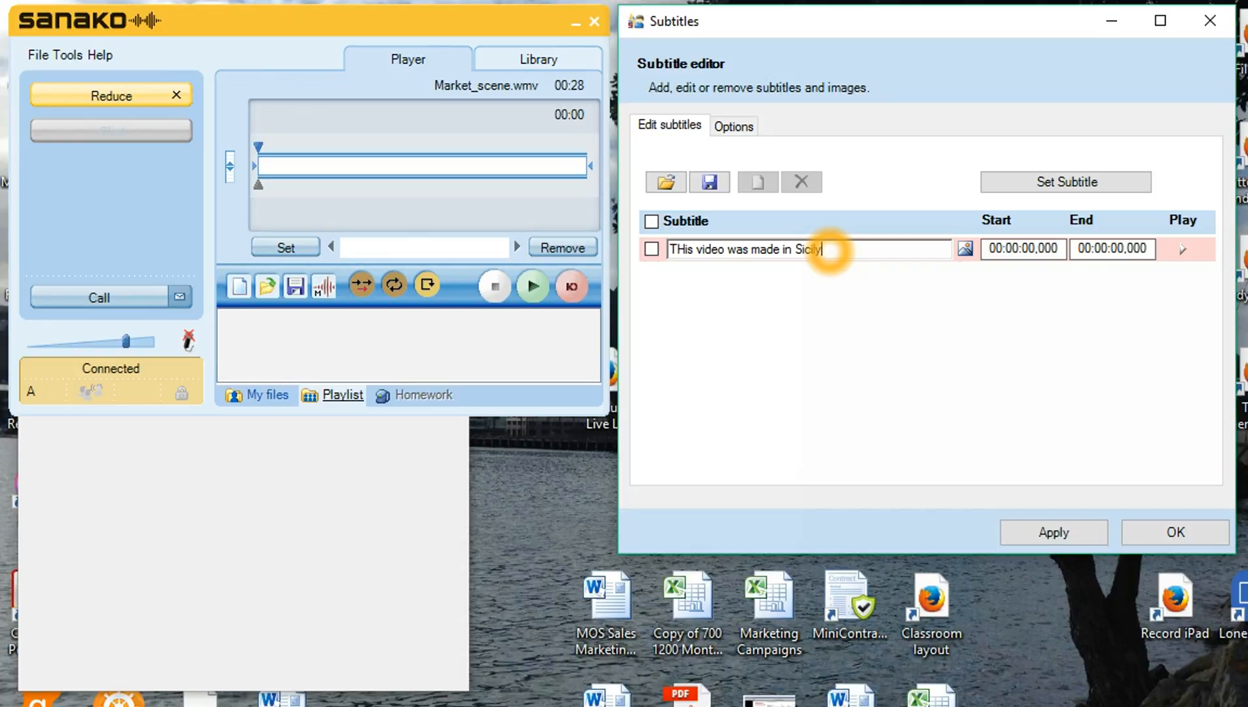
{"action": "key", "text": "Return"}
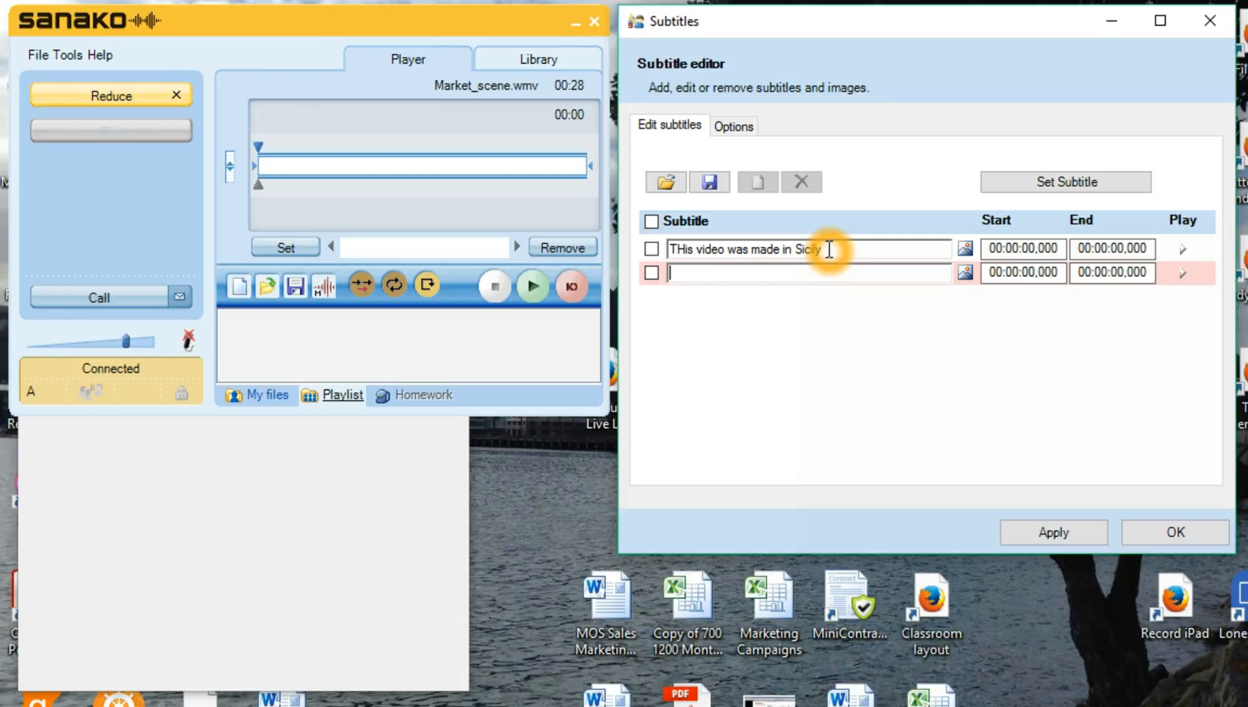
{"action": "type", "text": "It shows a mark"}
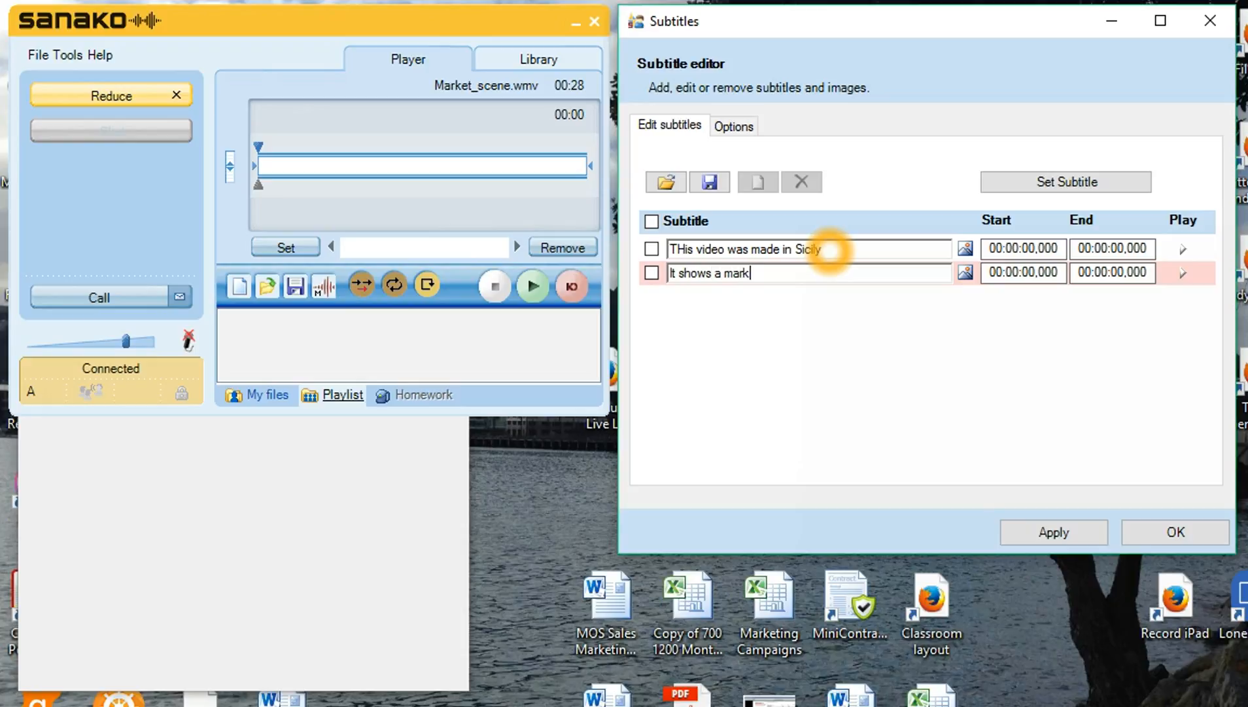
{"action": "type", "text": "et scene"}
{"action": "key", "text": "Return"}
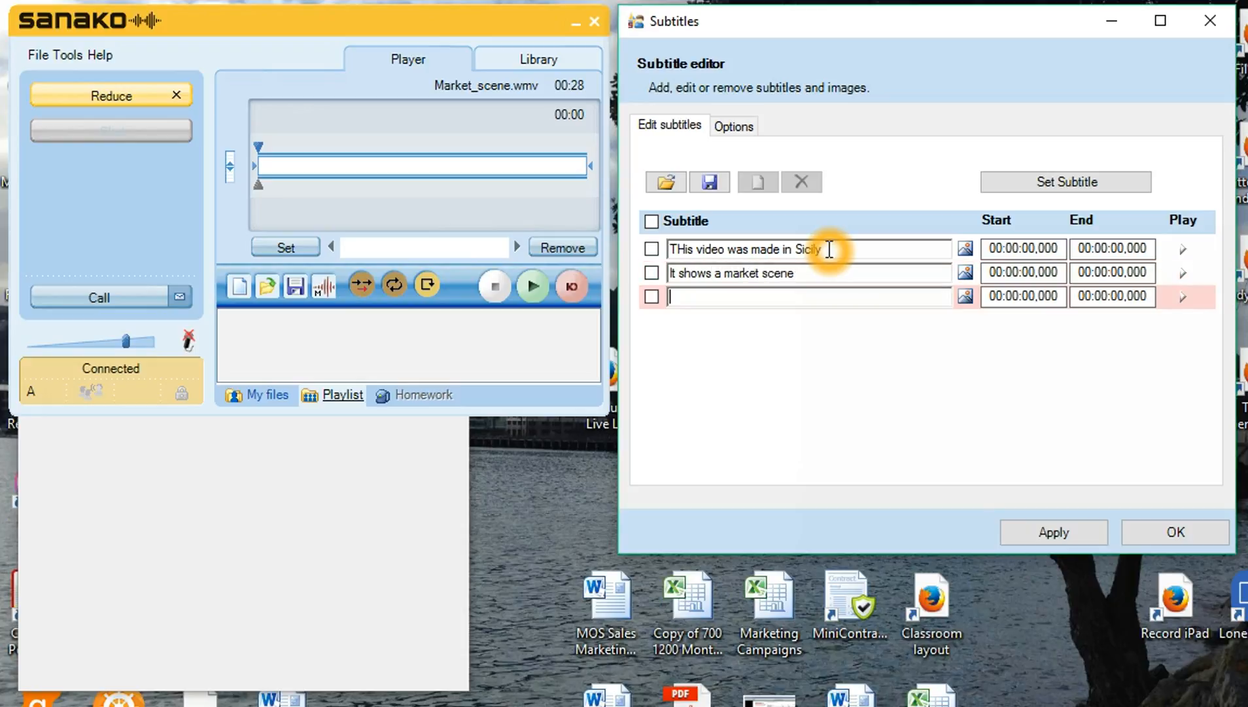
{"action": "type", "text": "The men are selling fish"}
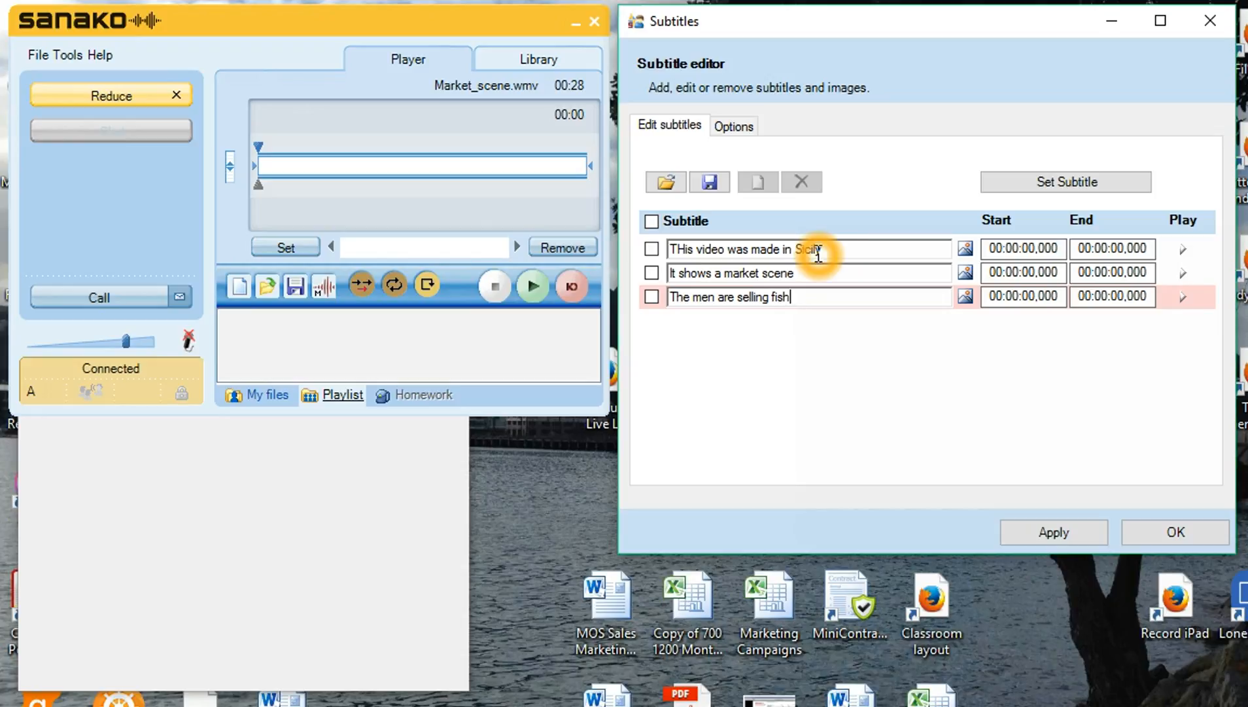
Play the video from the beginning and set the three subtitles in order at about 9, 15 and 19 seconds
{"action": "left_click", "coordinate": [853, 249]}
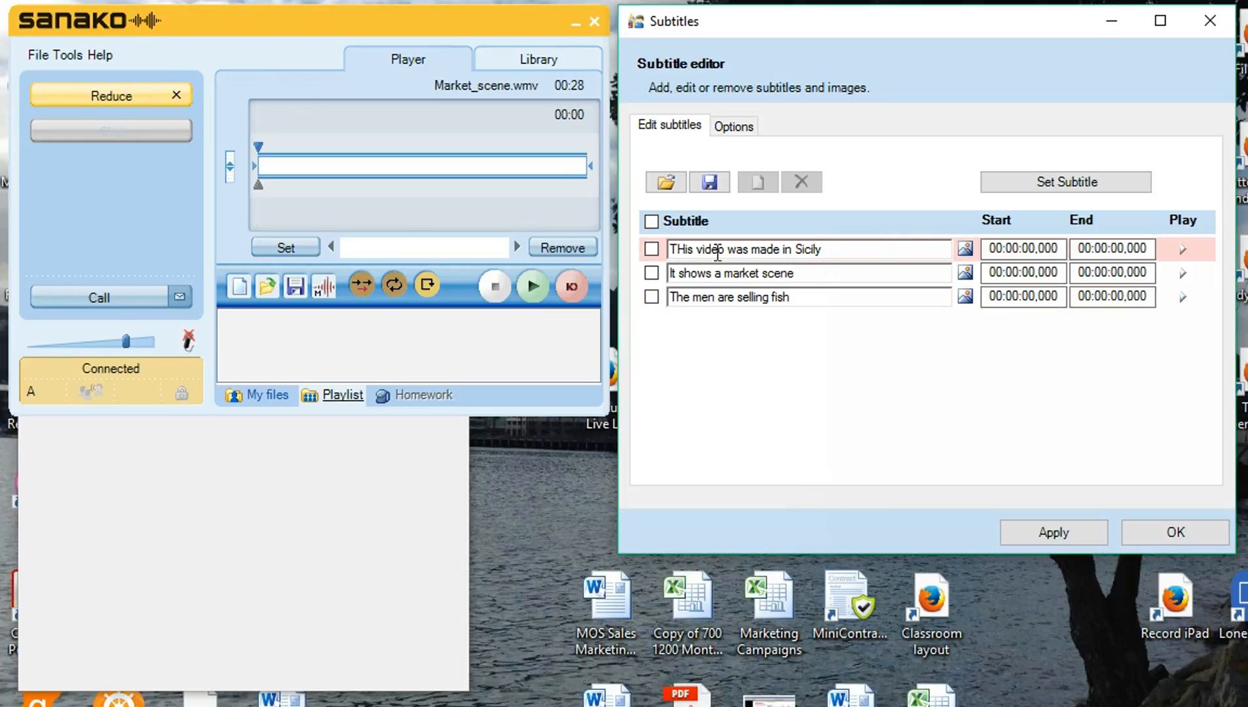
{"action": "left_click", "coordinate": [646, 255]}
{"action": "left_click", "coordinate": [533, 295]}
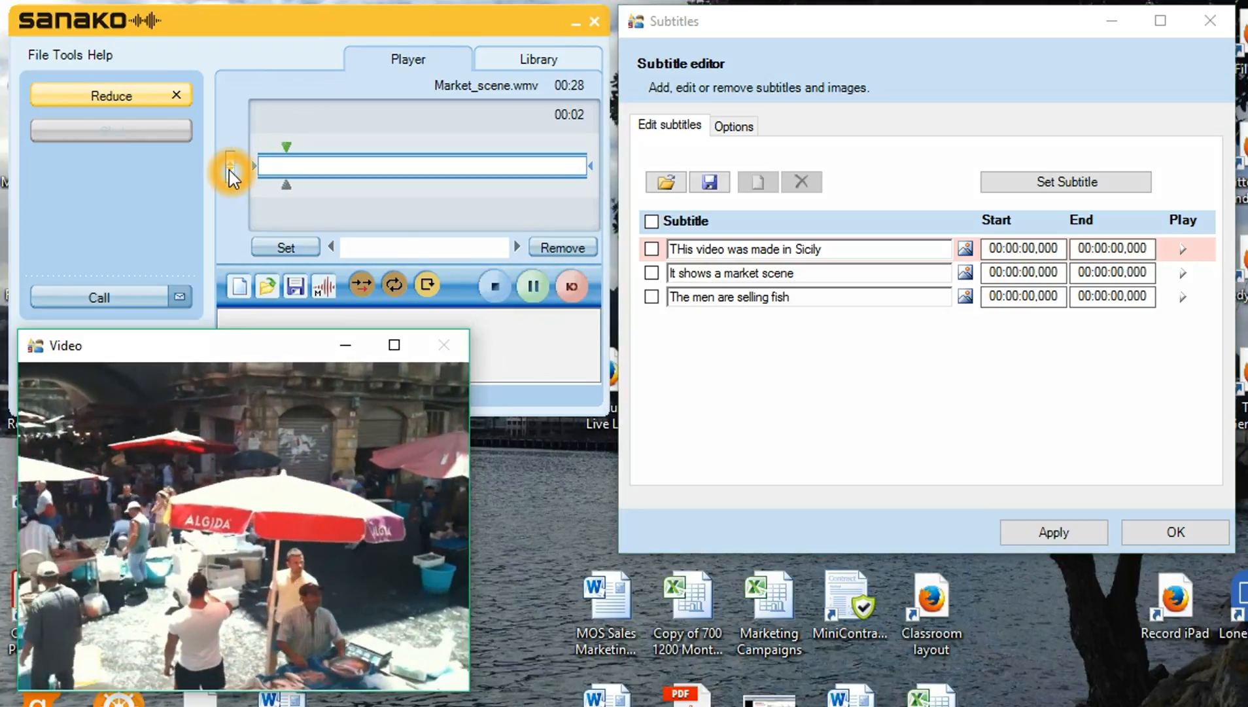
{"action": "left_click", "coordinate": [229, 165]}
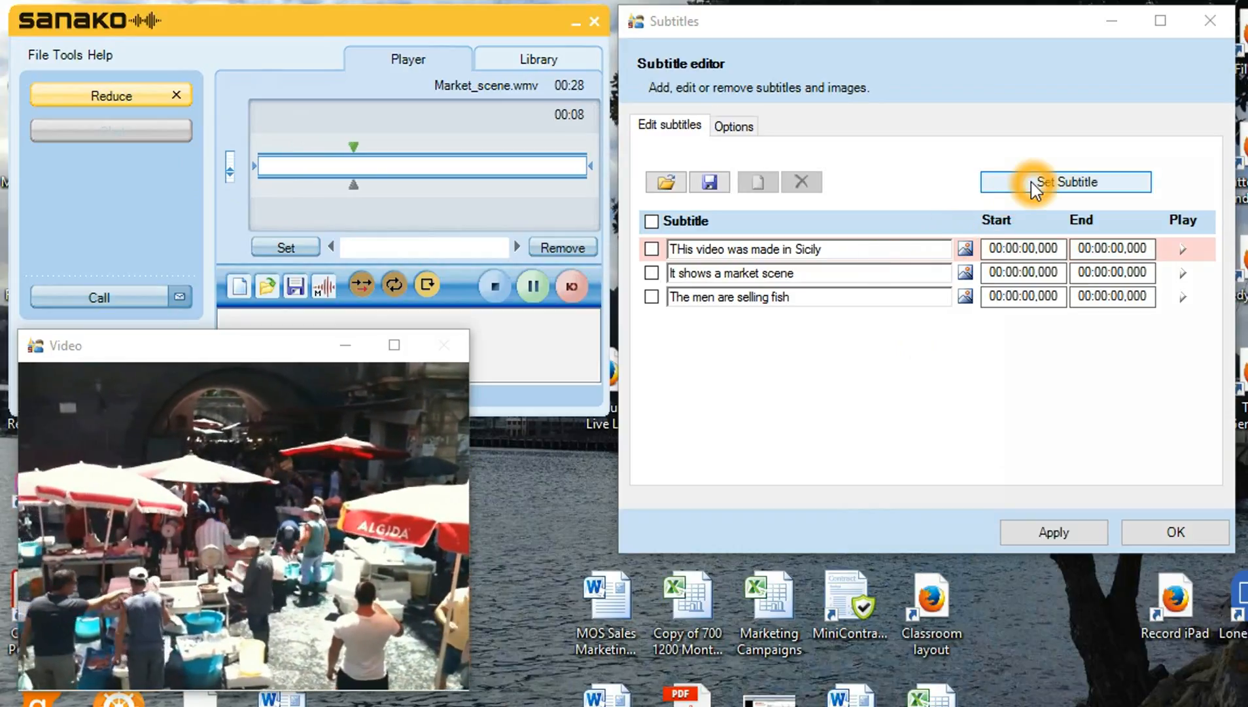
{"action": "left_click", "coordinate": [1031, 186]}
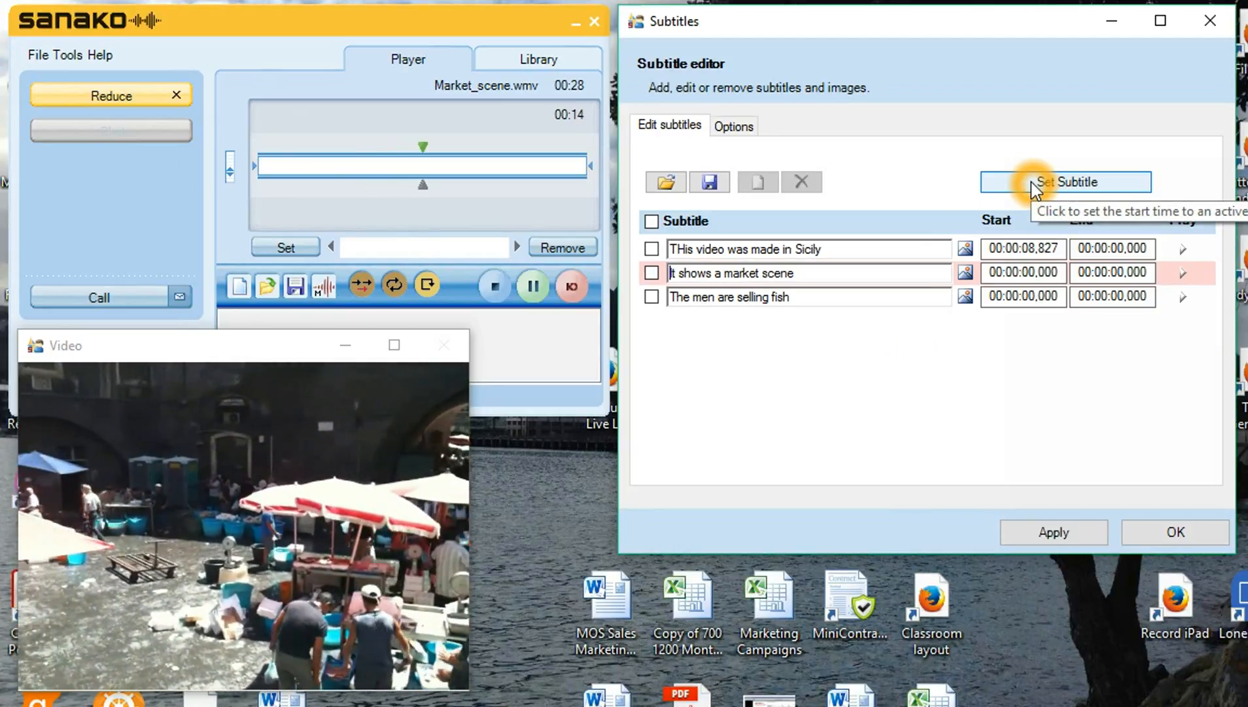
{"action": "left_click", "coordinate": [1034, 189]}
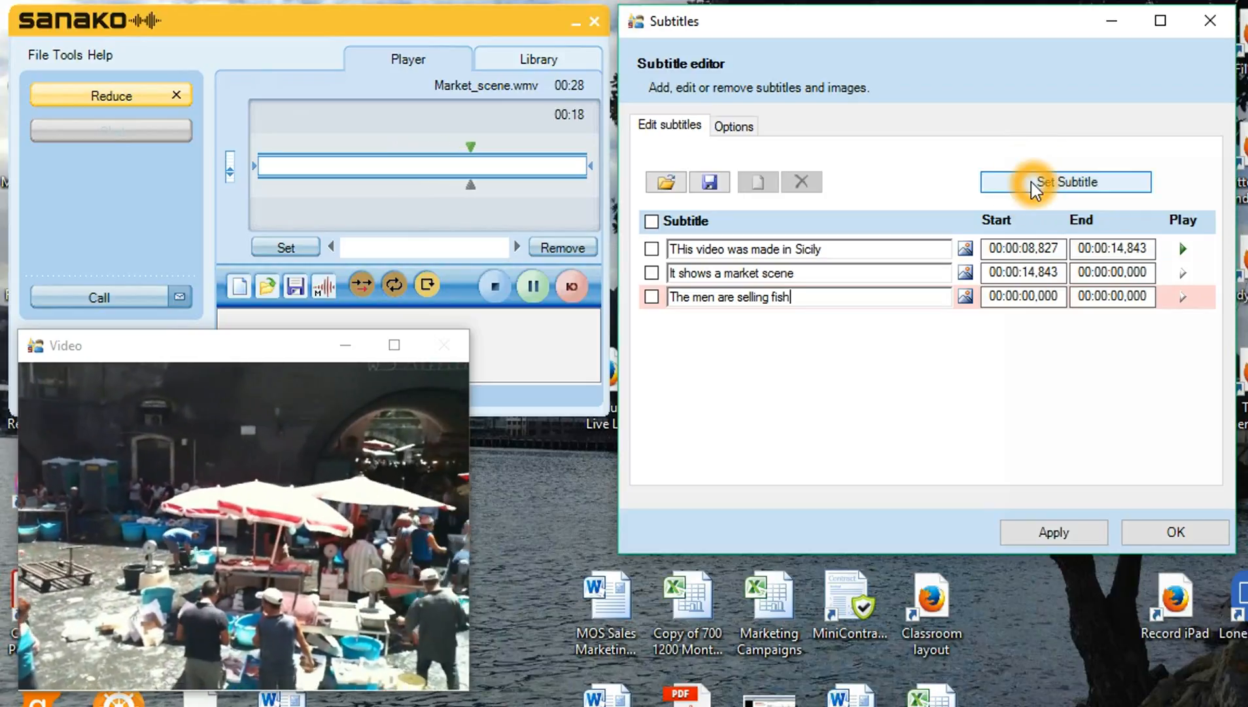
{"action": "left_click", "coordinate": [1033, 188]}
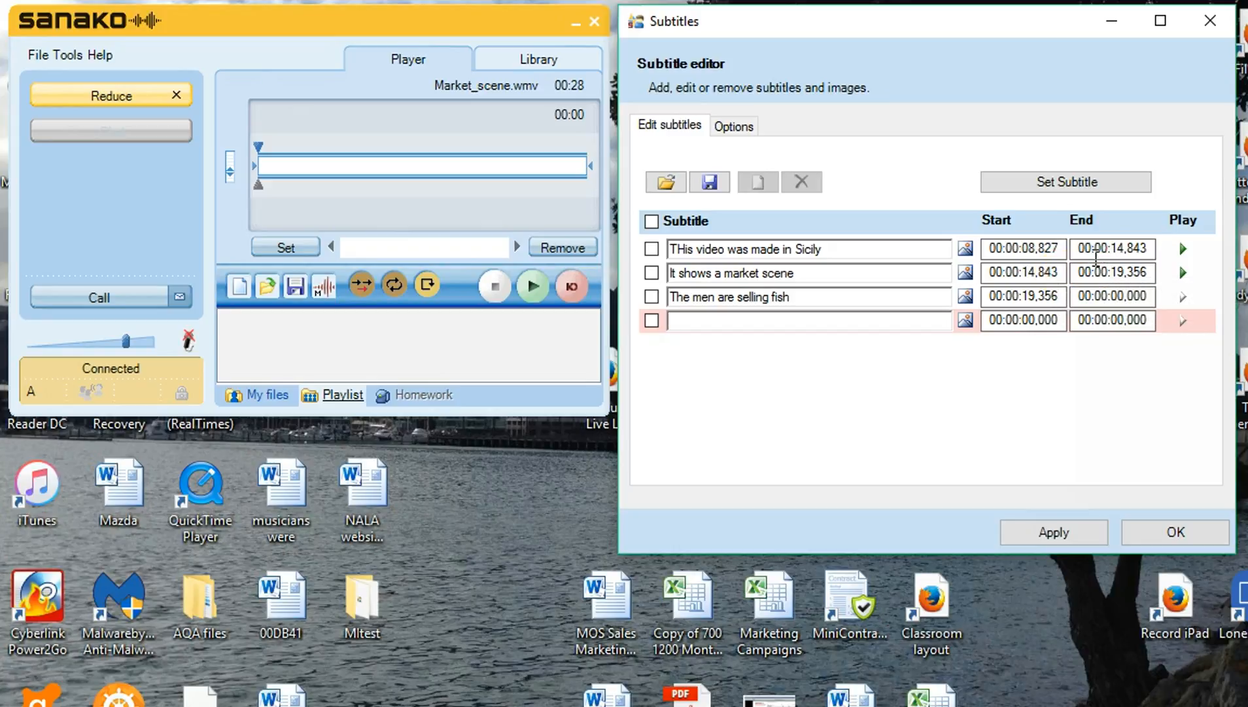
Set the end time of the first subtitle to 00:00:12,843
{"action": "left_click", "coordinate": [1117, 249]}
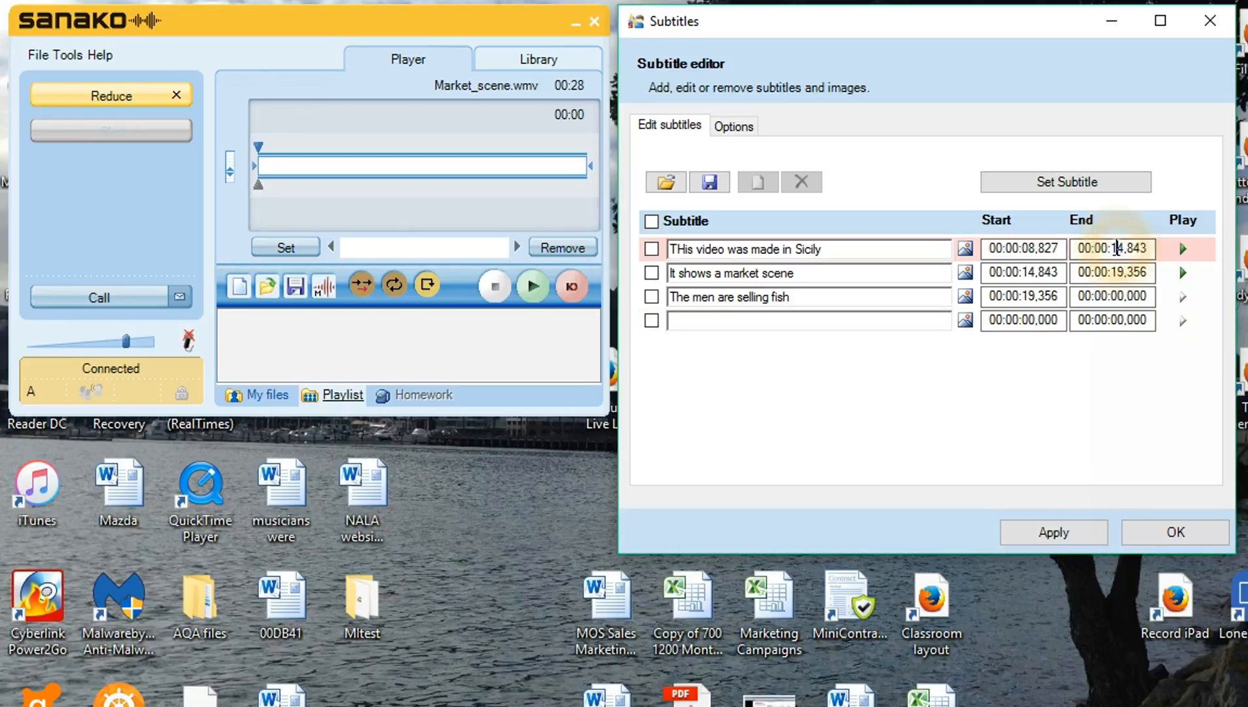
{"action": "type", "text": "2"}
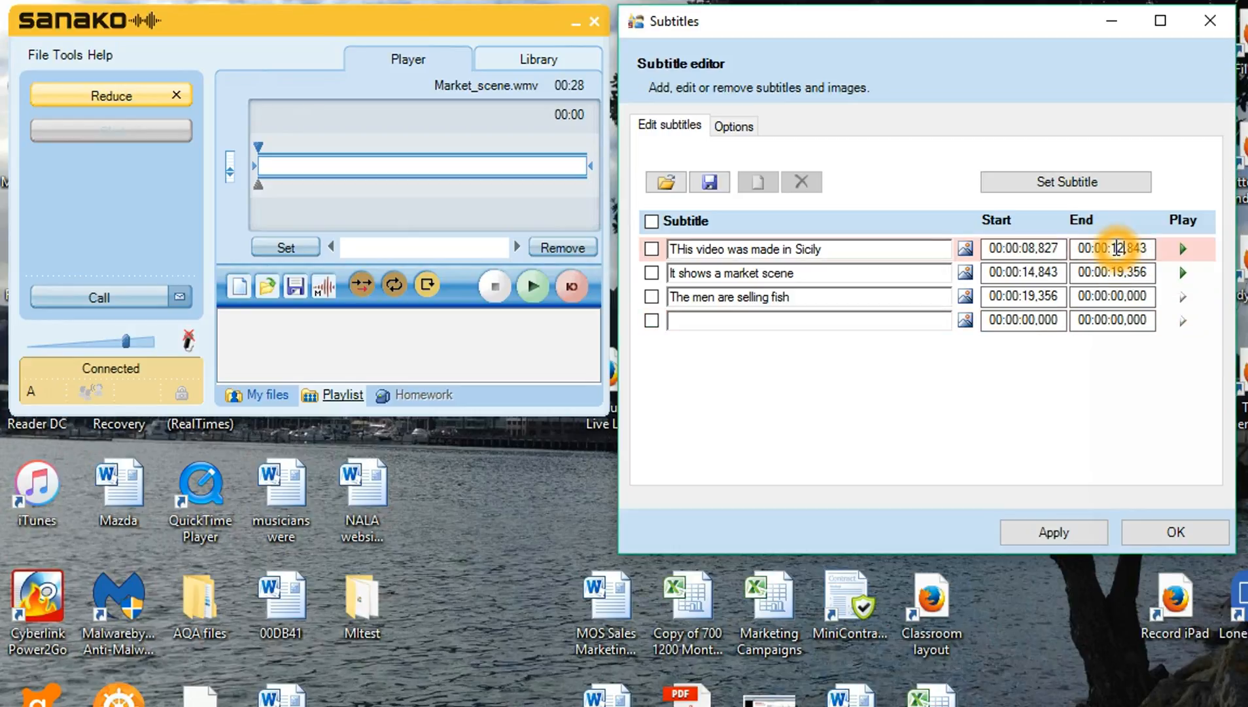
{"action": "left_click", "coordinate": [1128, 308]}
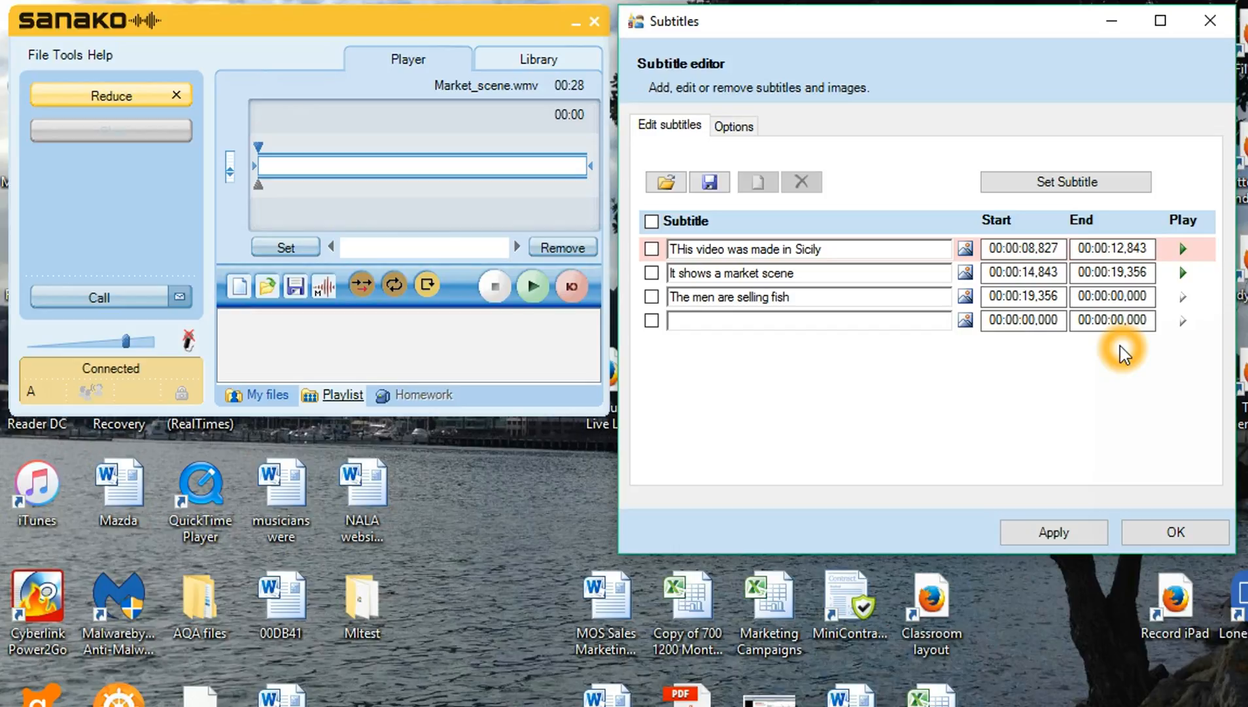
{"action": "left_click", "coordinate": [1114, 281]}
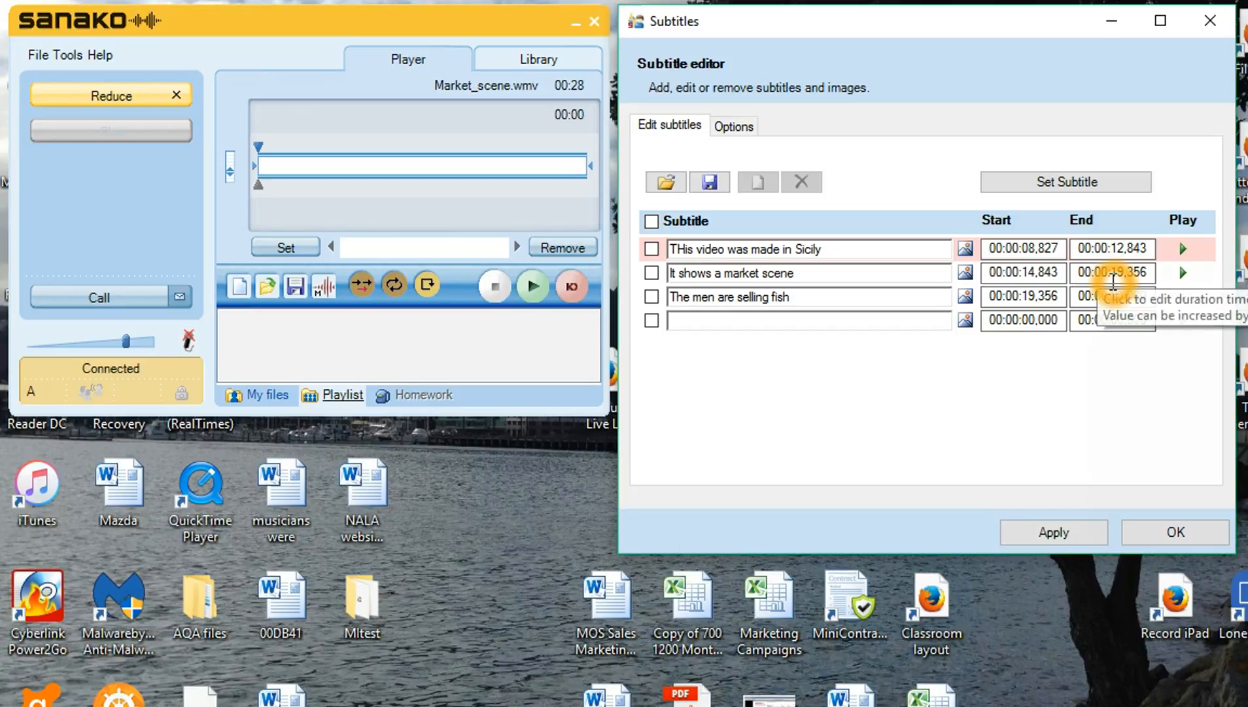
Set the end time of the subtitle "The men are selling fish" to 00:00:23,000
{"action": "left_click", "coordinate": [1115, 299]}
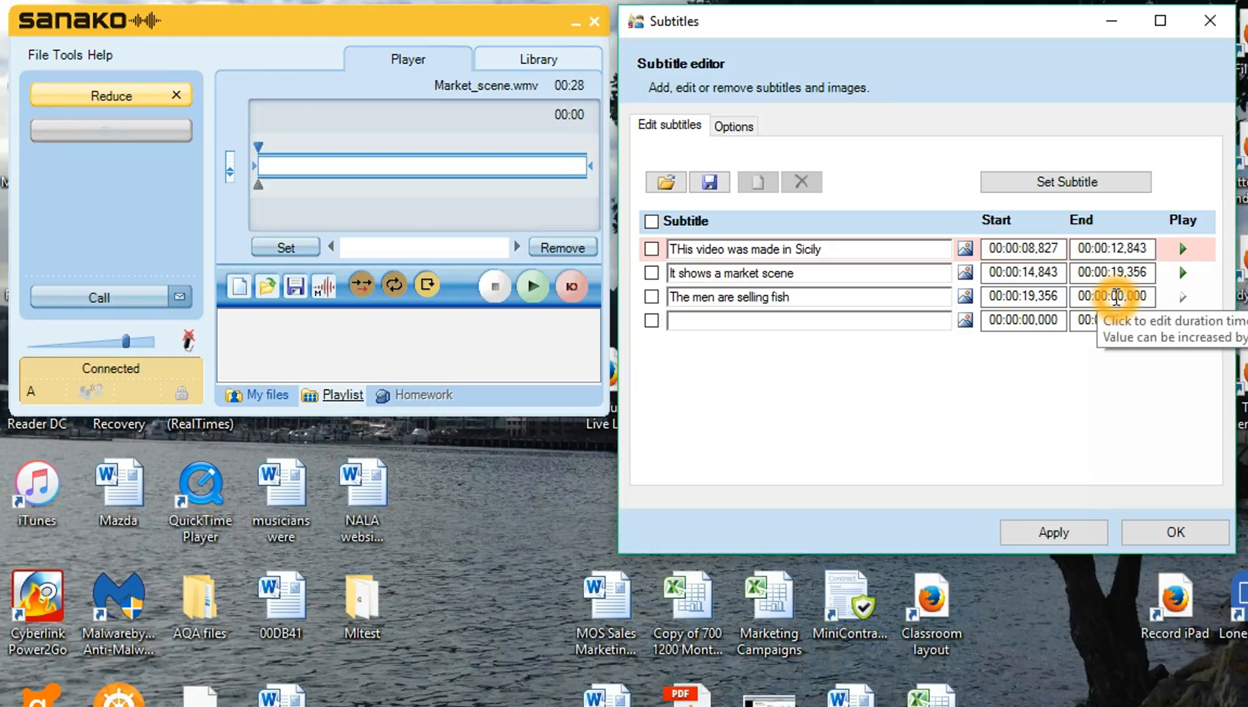
{"action": "left_click", "coordinate": [1115, 298]}
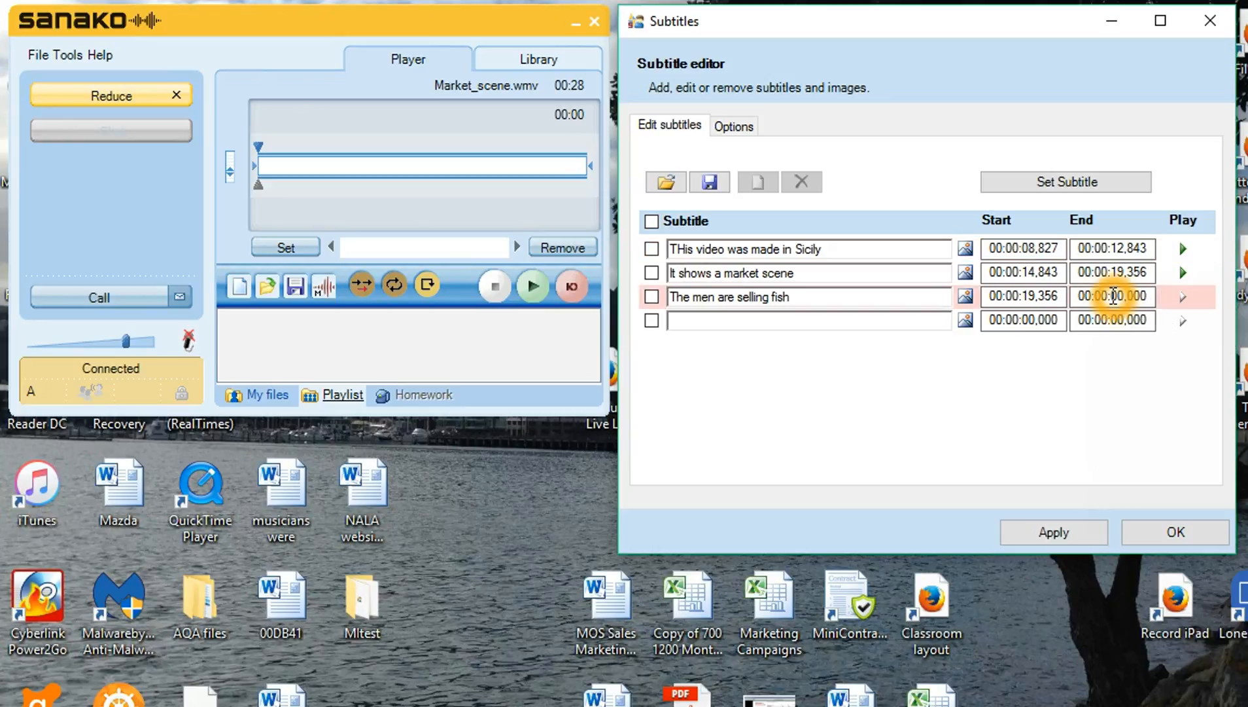
{"action": "type", "text": "23"}
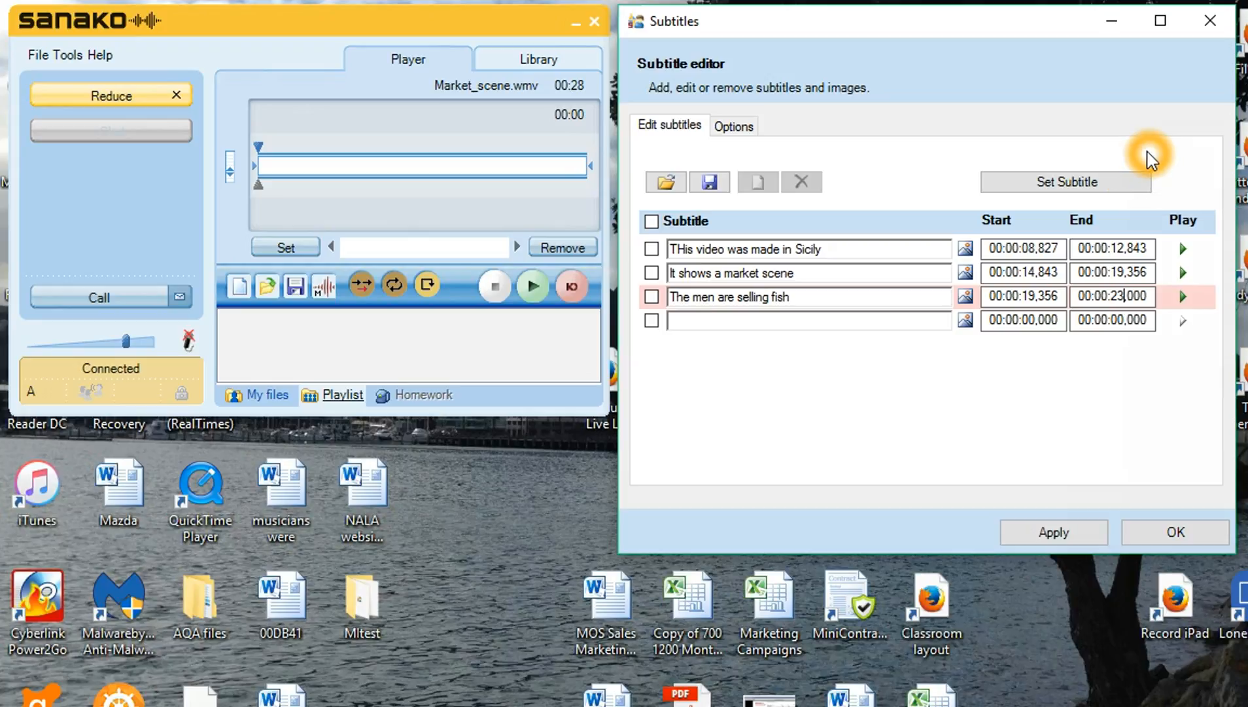
{"action": "left_click", "coordinate": [973, 458]}
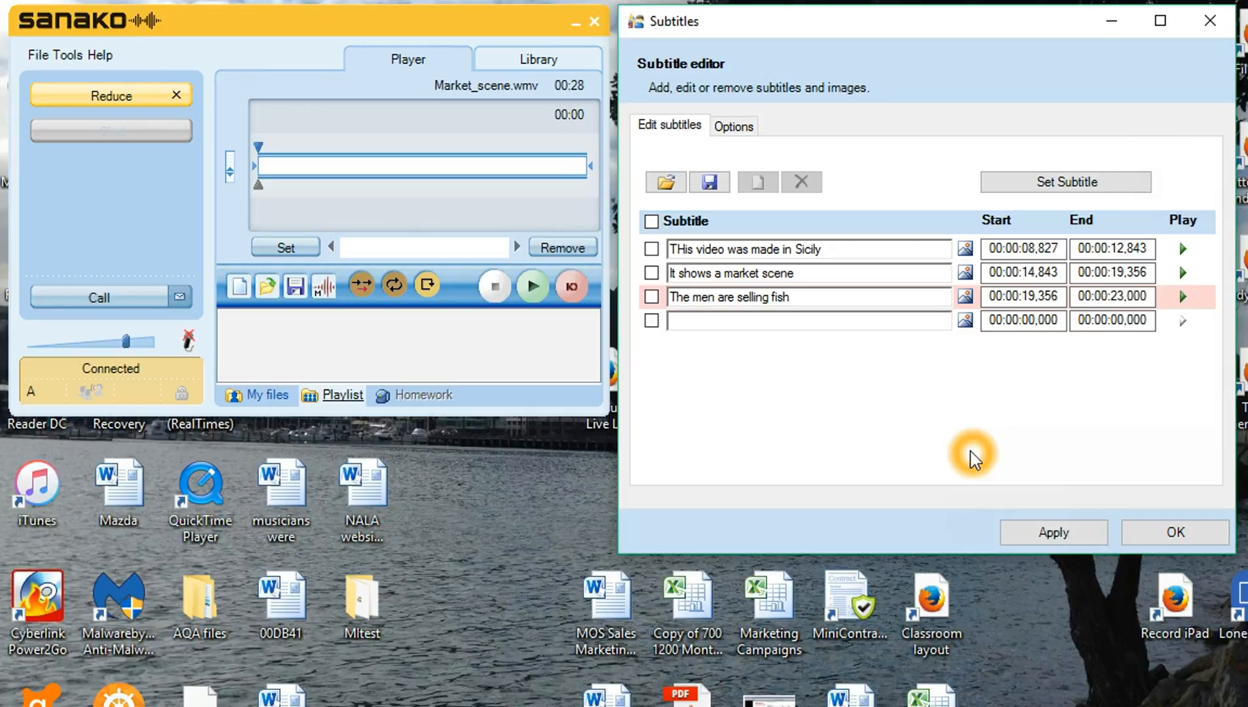
Apply the subtitle texts and timings to the video, keeping the subtitle editor open
{"action": "left_click", "coordinate": [1075, 534]}
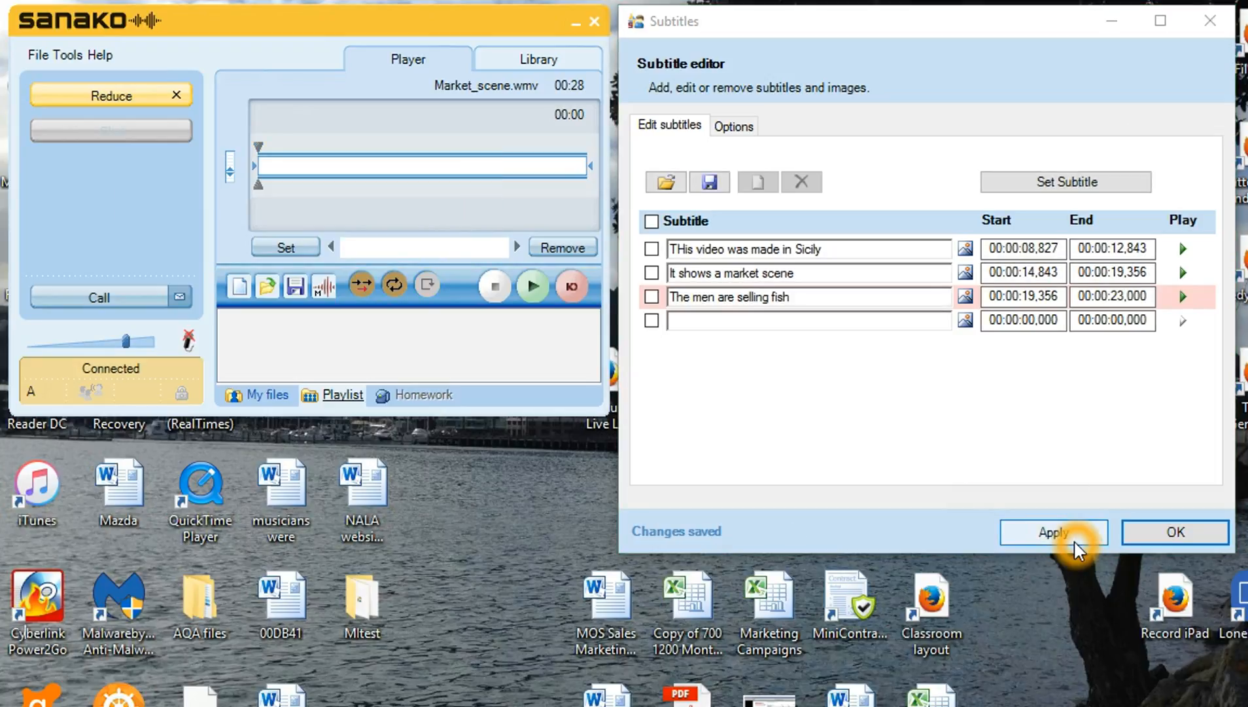
{"action": "left_click", "coordinate": [925, 389]}
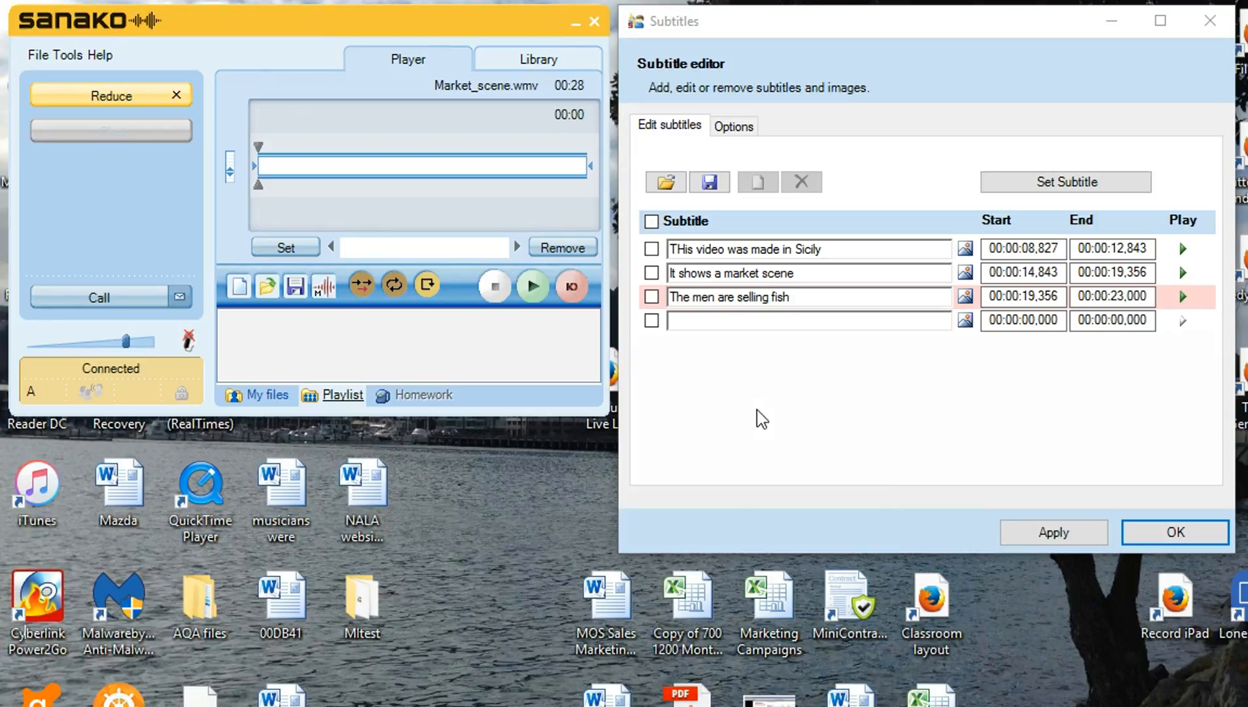
{"action": "left_click", "coordinate": [880, 525]}
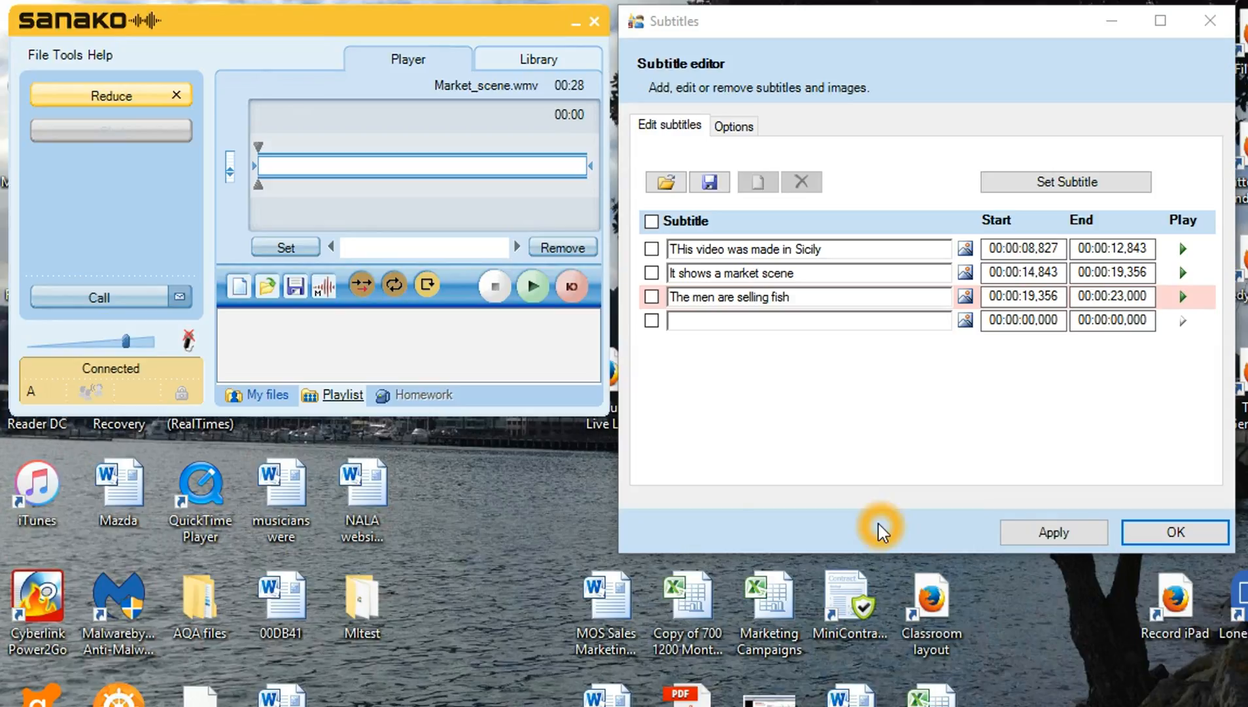
Play the video to check how the subtitles are displayed, and pause it at about 19 seconds
{"action": "left_click", "coordinate": [552, 290]}
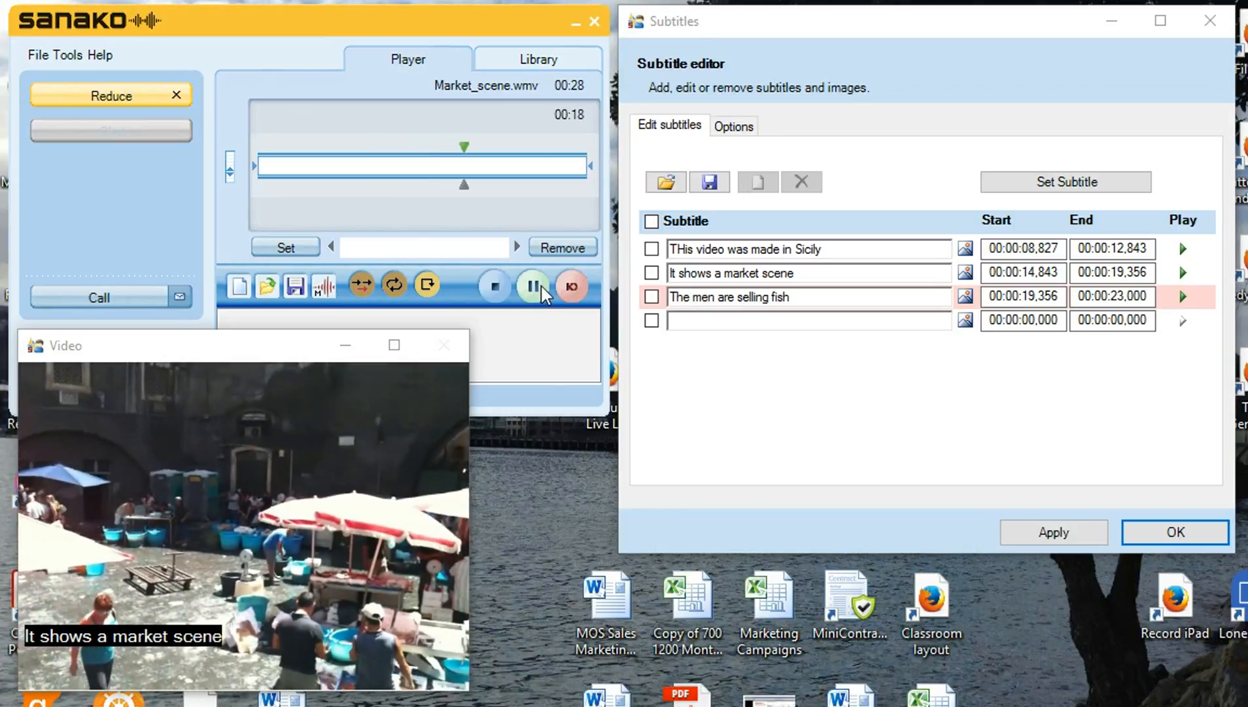
{"action": "left_click", "coordinate": [540, 285]}
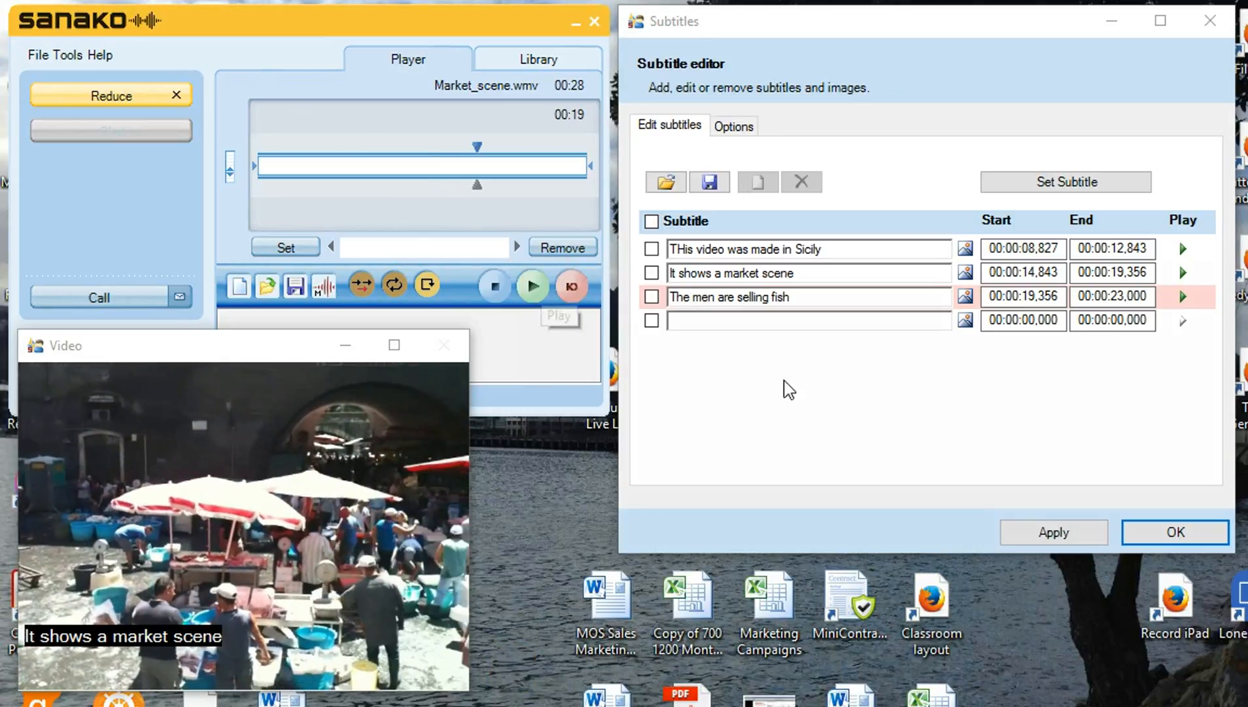
{"action": "left_click", "coordinate": [794, 400]}
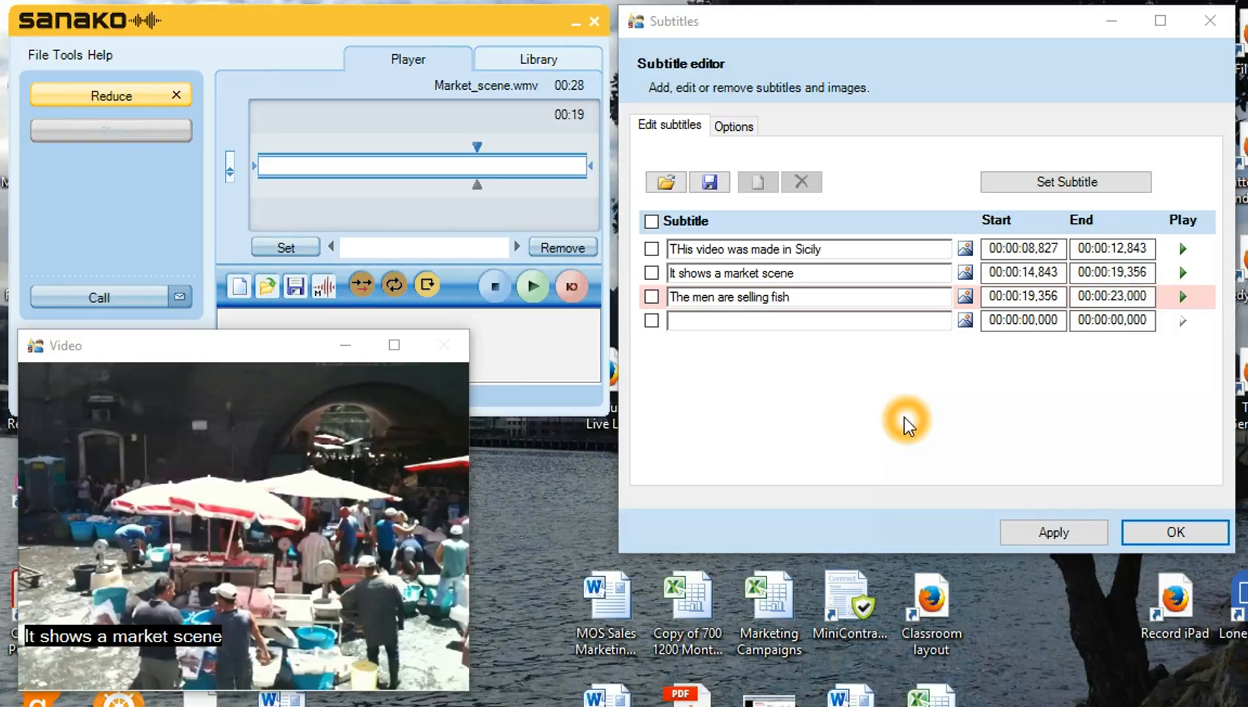
{"action": "left_click", "coordinate": [451, 235]}
{"action": "left_click", "coordinate": [38, 56]}
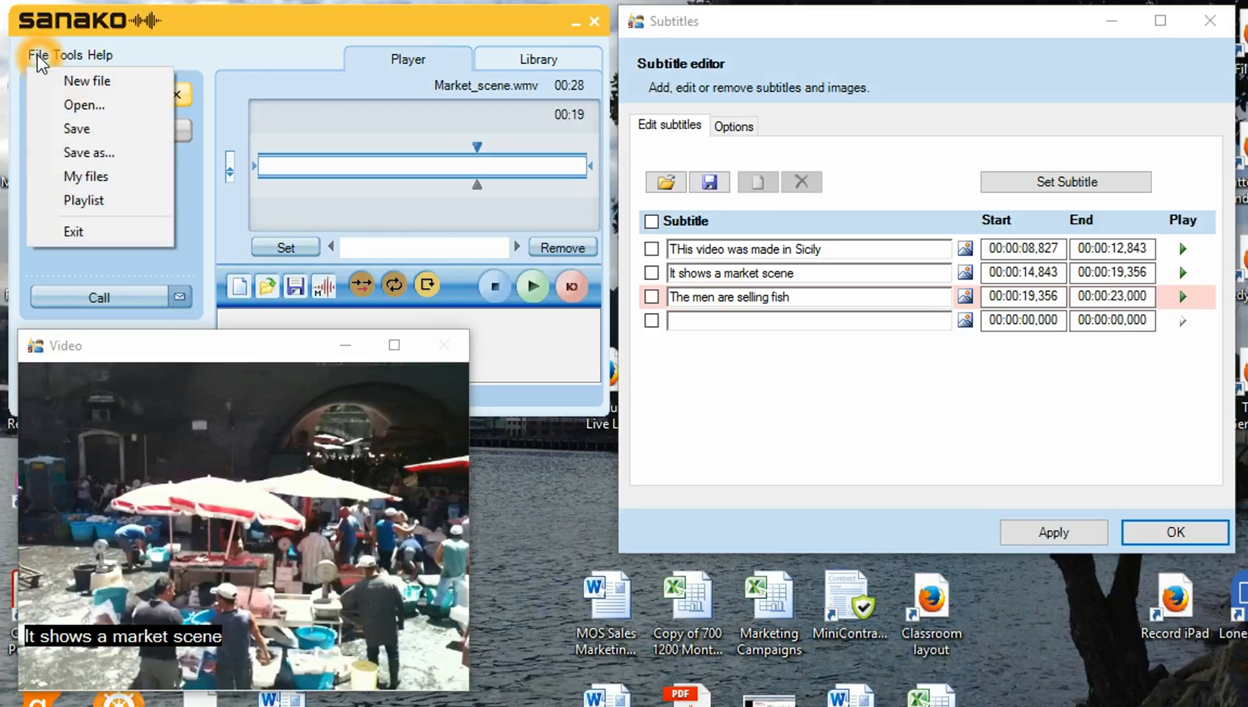
{"action": "left_click", "coordinate": [121, 162]}
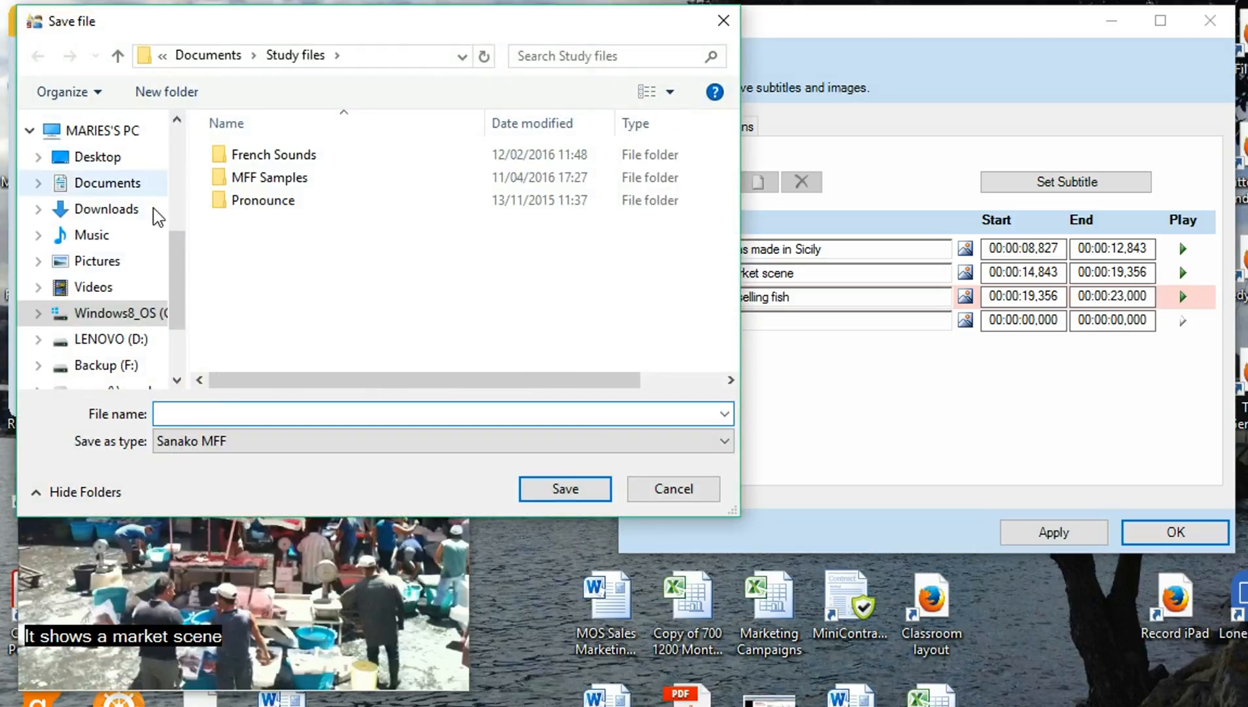
{"action": "left_click", "coordinate": [236, 452]}
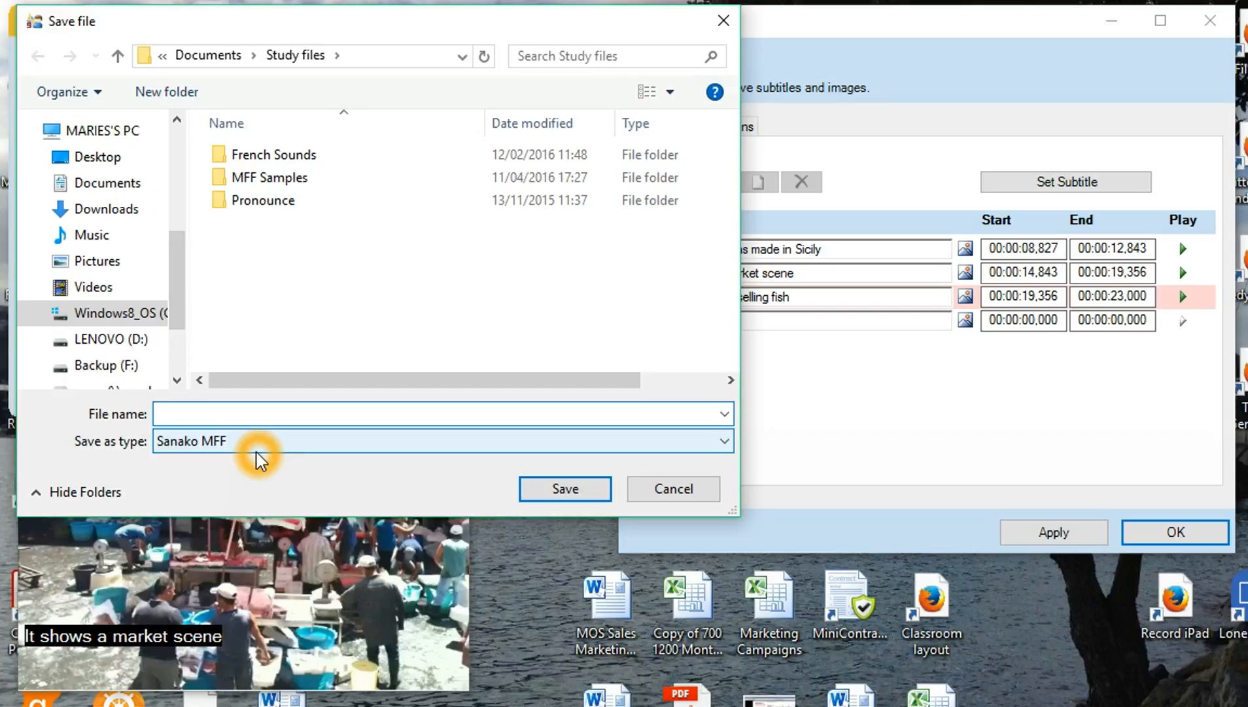
{"action": "left_click", "coordinate": [665, 499]}
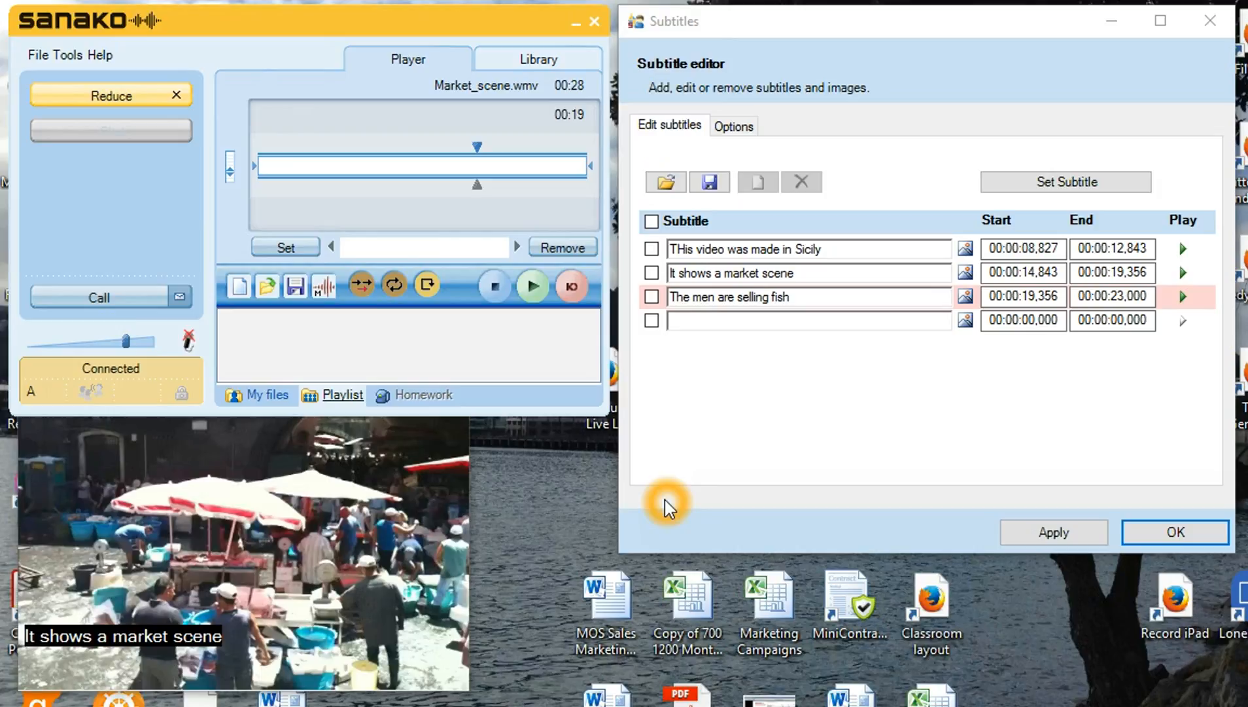